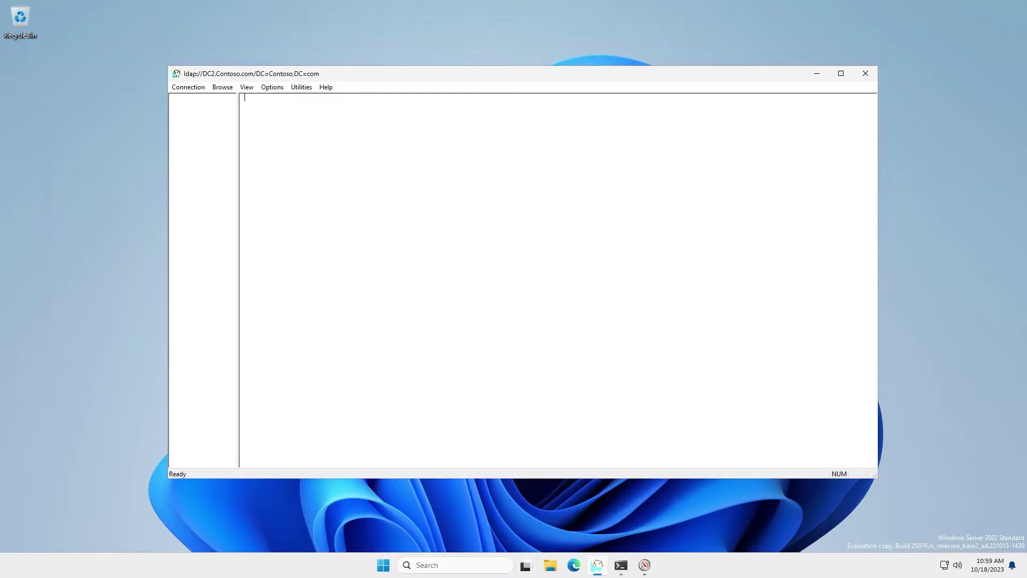
# Open Ldp's directory search options on the DC2.Contoso.com connection
pyautogui.click(219, 89)
# Run the Base-scope RootDSE msds-numaconfig search on DC2, showing DisableNuma true and ProcessorCount 2
pyautogui.click(242, 148)
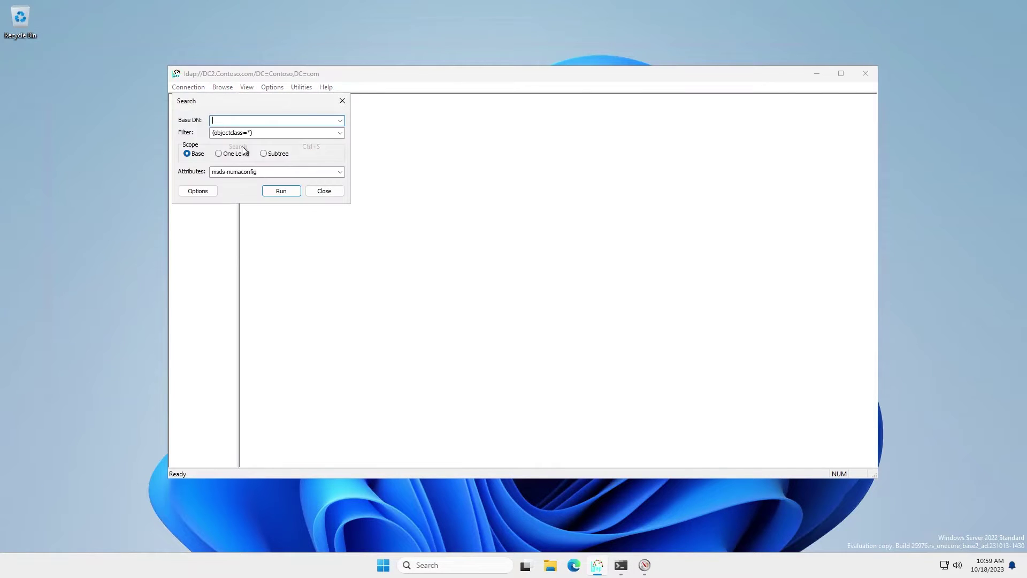
pyautogui.click(280, 191)
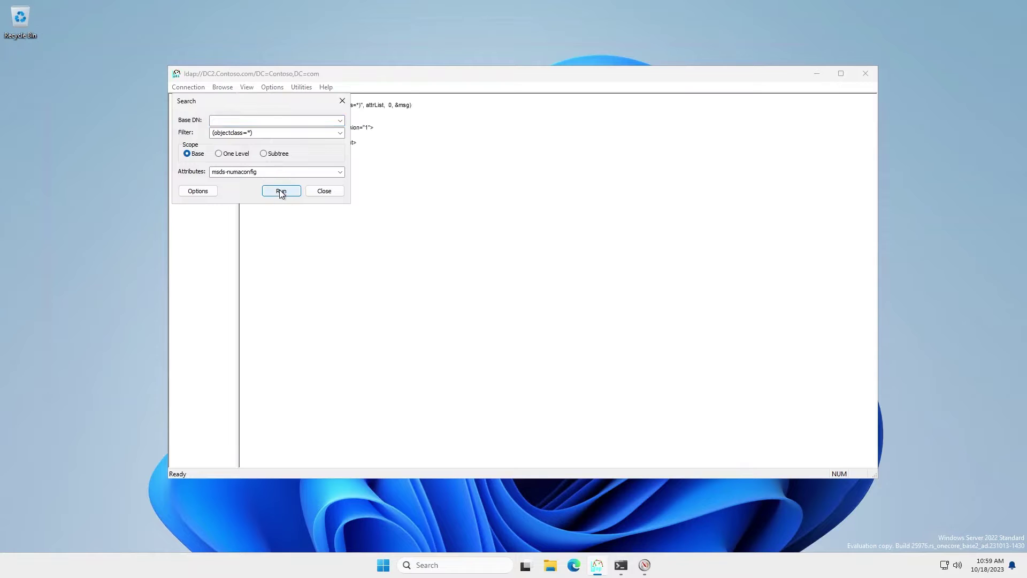
pyautogui.moveTo(267, 104); pyautogui.dragTo(669, 133)
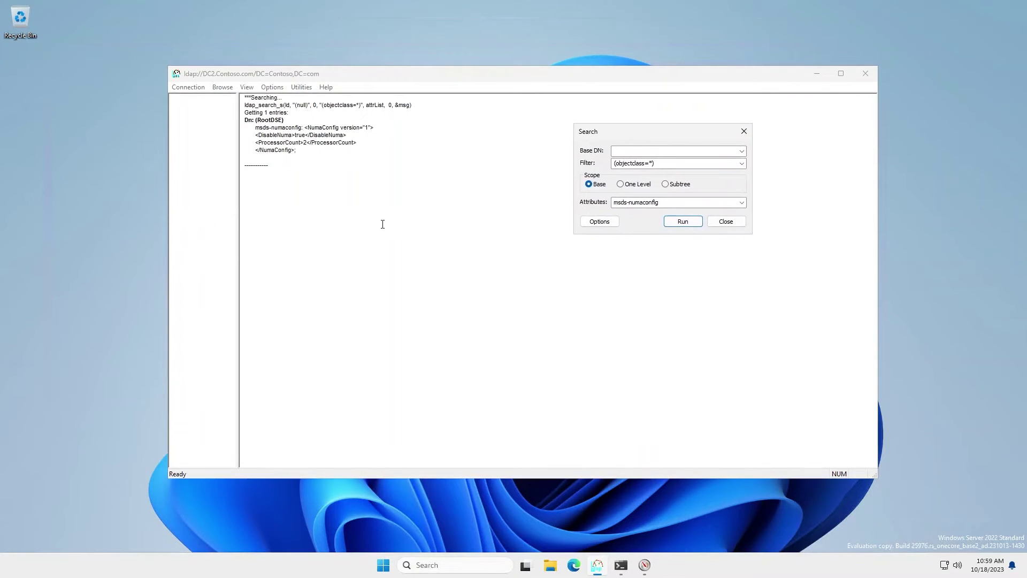
pyautogui.click(245, 210)
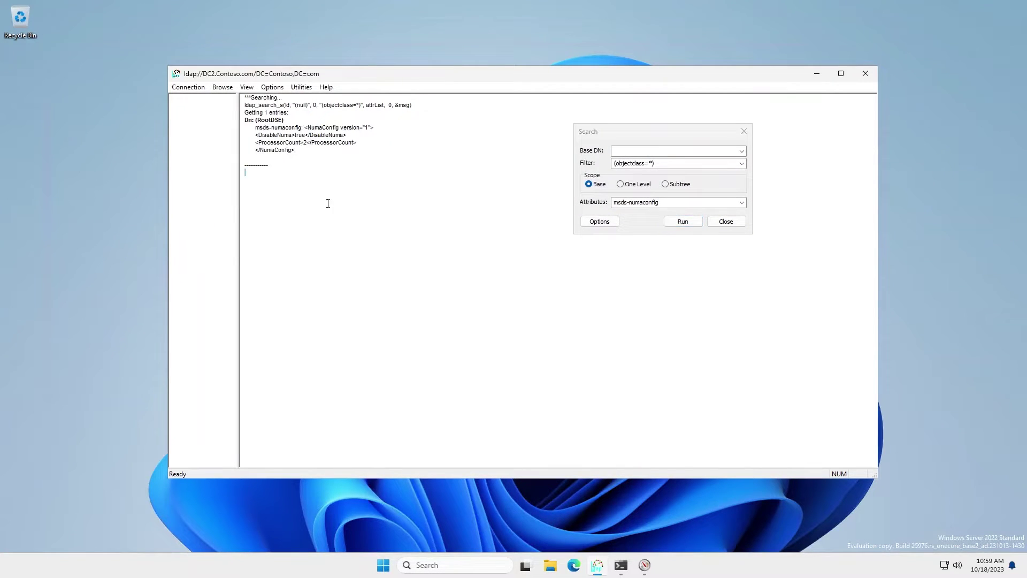
pyautogui.scroll(2, 375, 216)
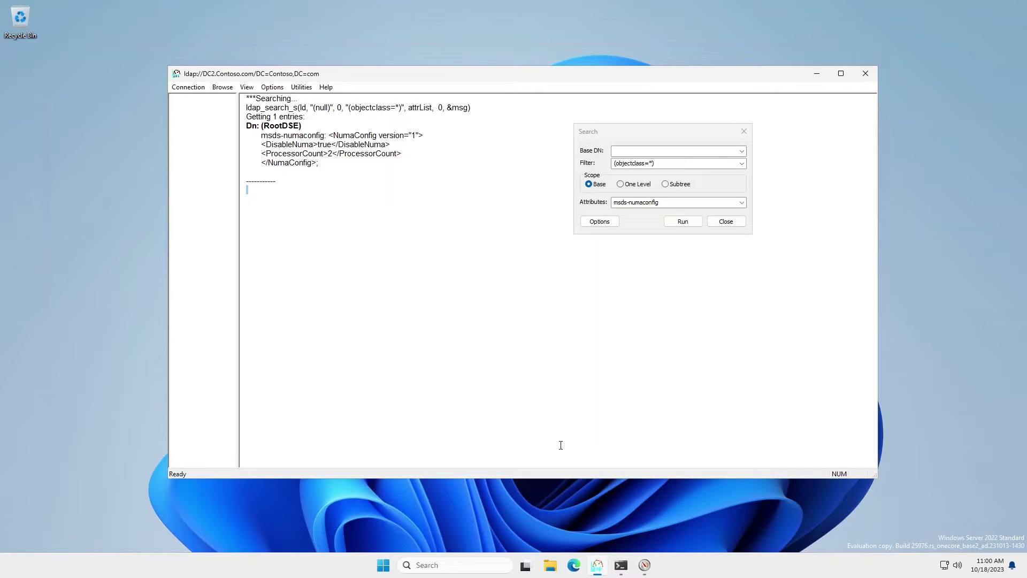
# Open Task Manager on DC2 and view its Performance CPU graphs
pyautogui.rightClick(698, 571)
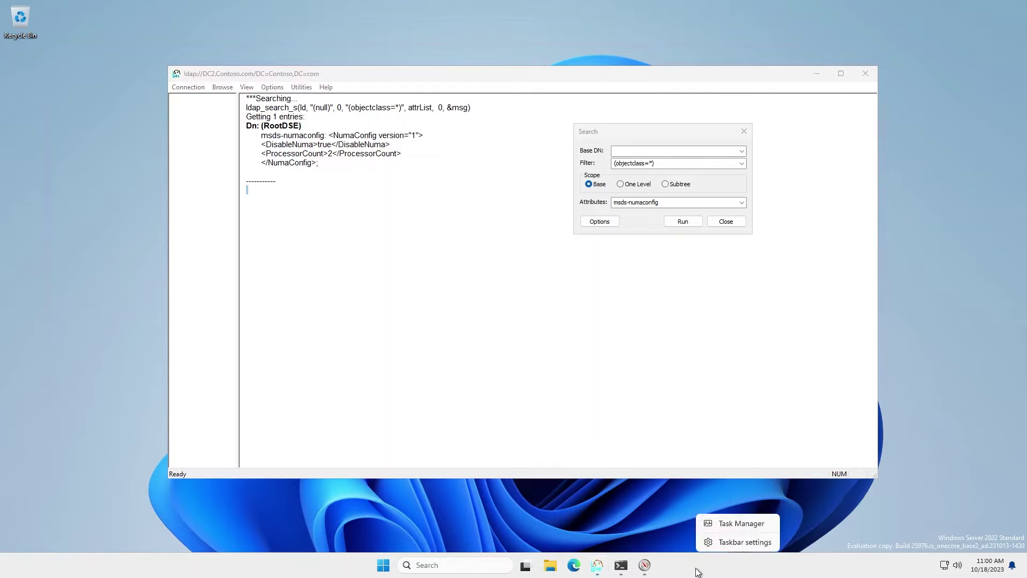
pyautogui.click(735, 524)
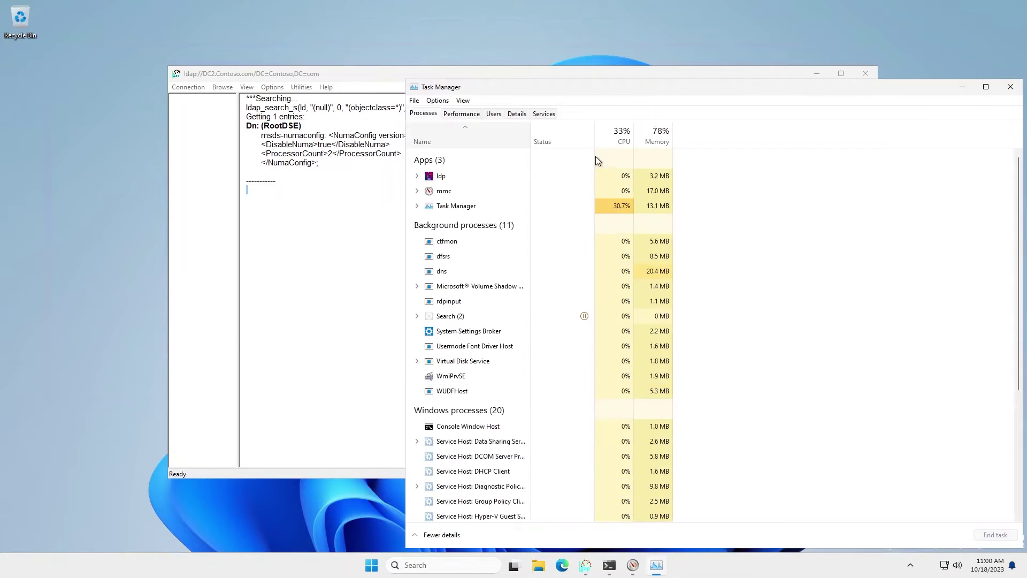
pyautogui.click(461, 114)
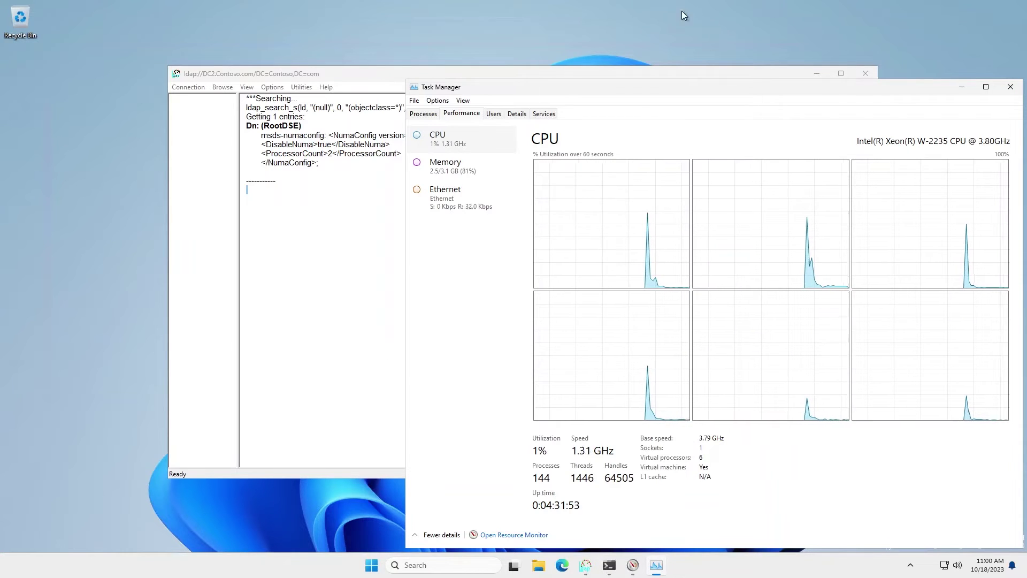
# Minimize the DC2 session, switch to the DC1 VM, and launch ldp
pyautogui.moveTo(676, 11)
pyautogui.click(787, 10)
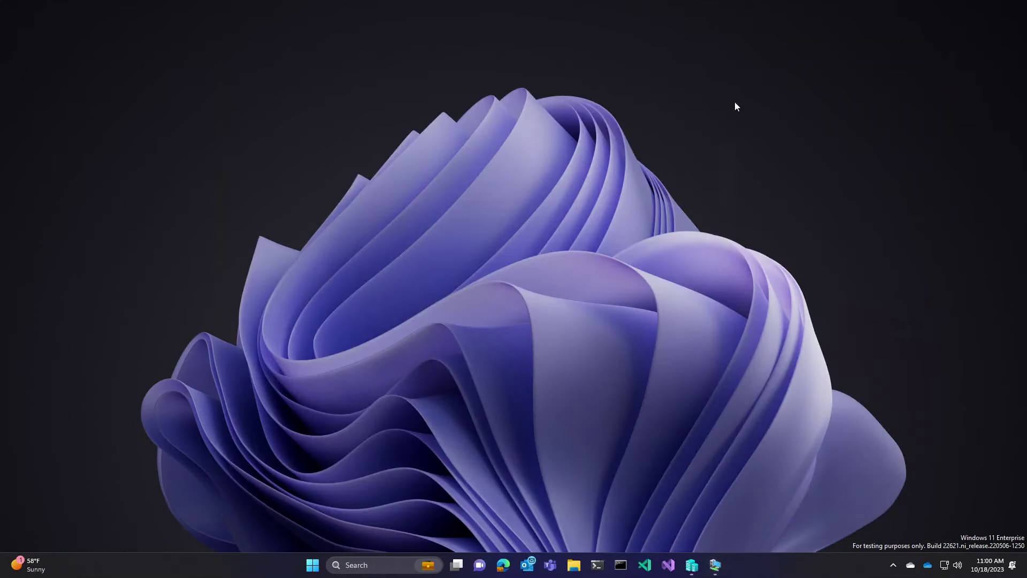
pyautogui.moveTo(714, 565)
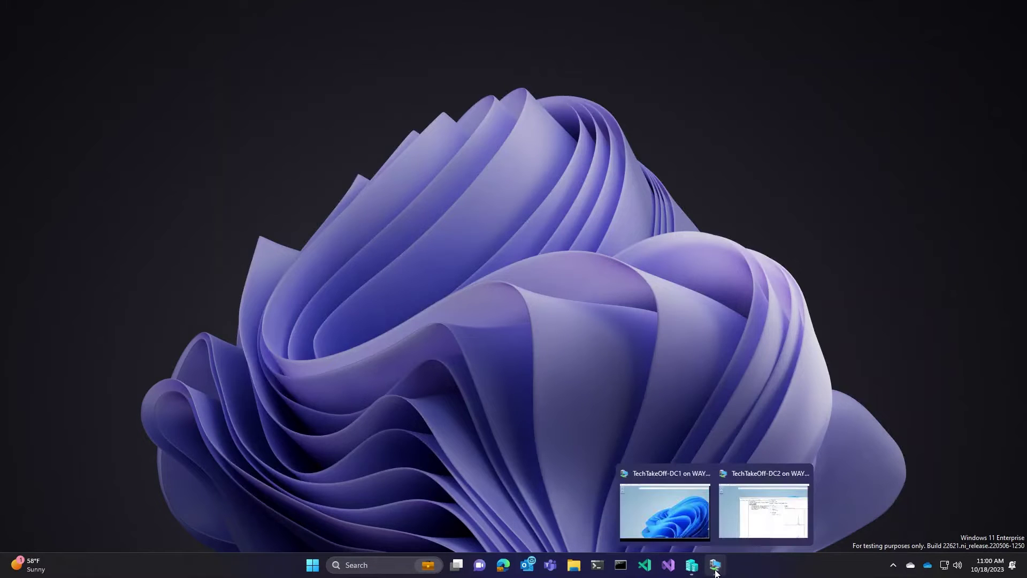
pyautogui.click(641, 515)
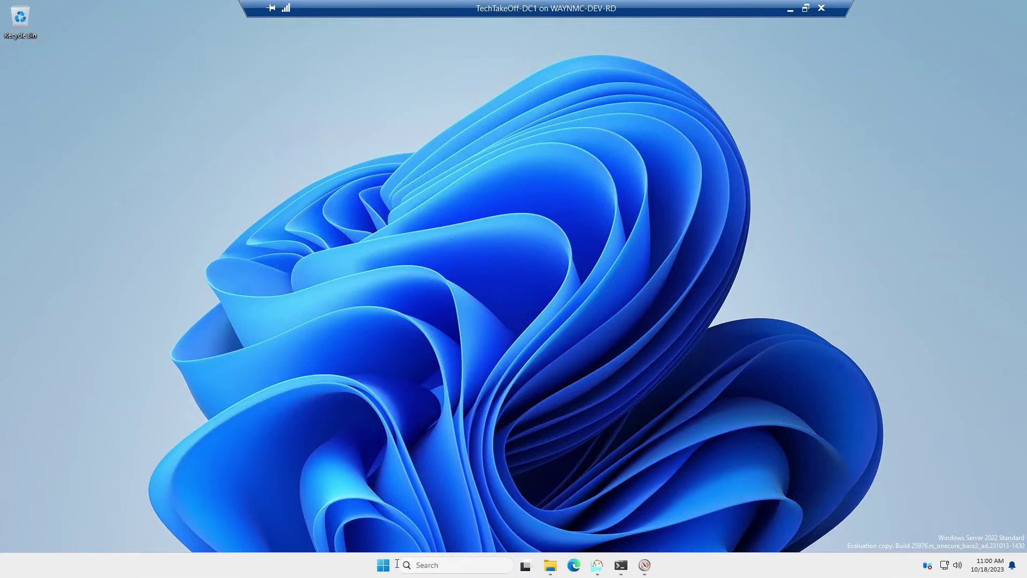
pyautogui.click(384, 565)
pyautogui.write('ldp')
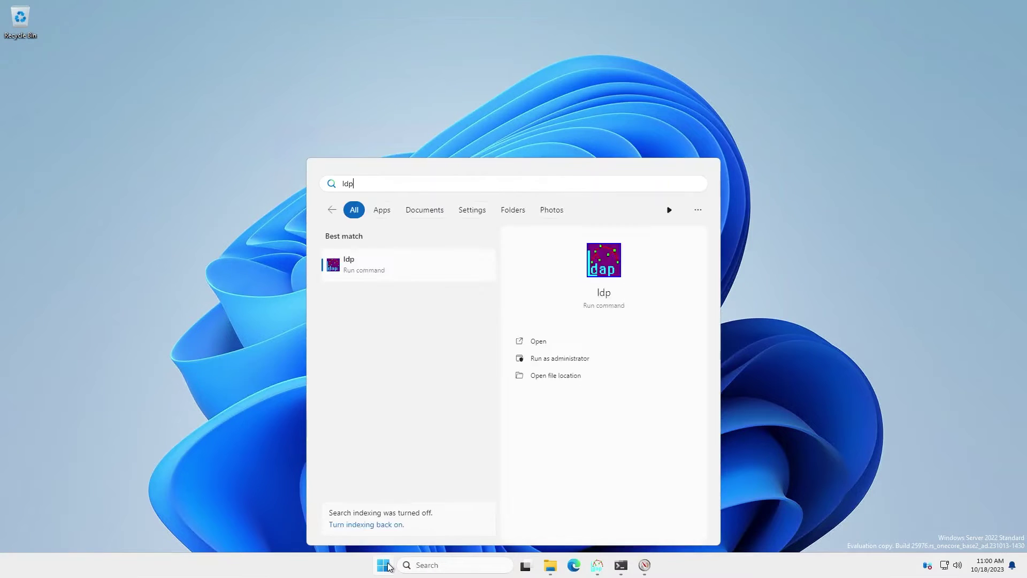
pyautogui.press('Return')
# Connect Ldp to DC1.Contoso.com, bind as the logged-on user, and enlarge the window
pyautogui.click(43, 49)
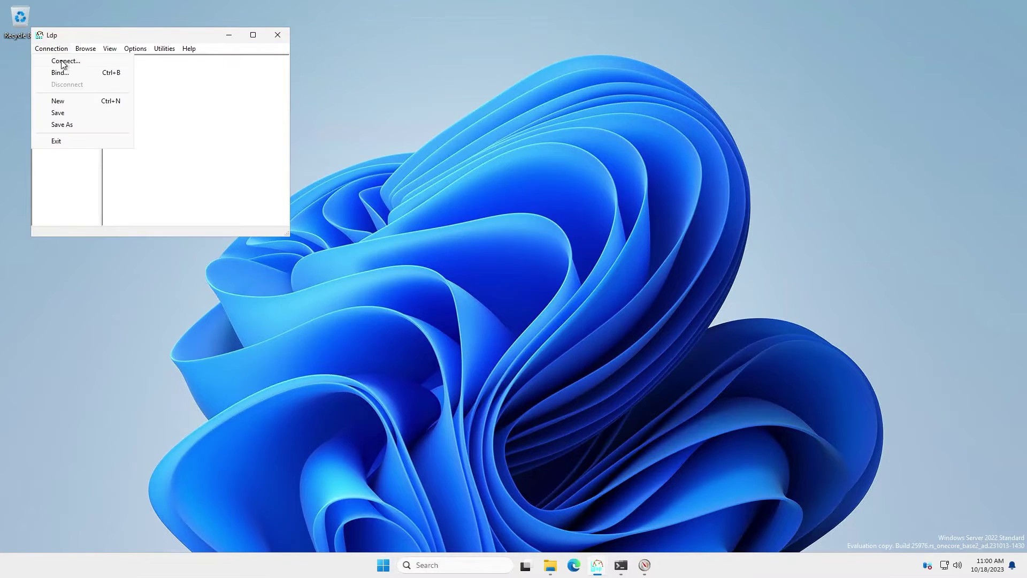
pyautogui.click(66, 63)
pyautogui.click(115, 159)
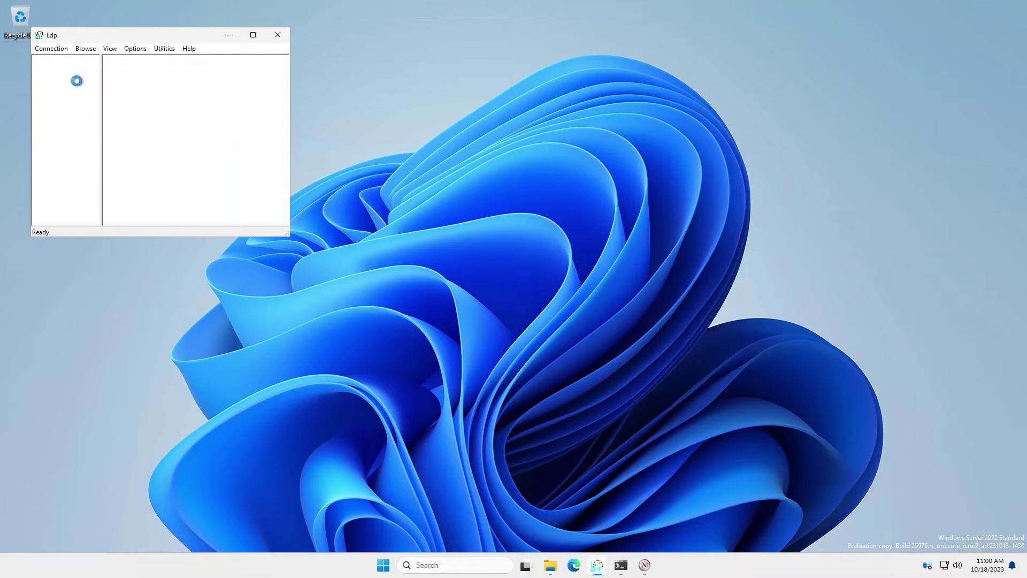
pyautogui.click(51, 49)
pyautogui.click(64, 72)
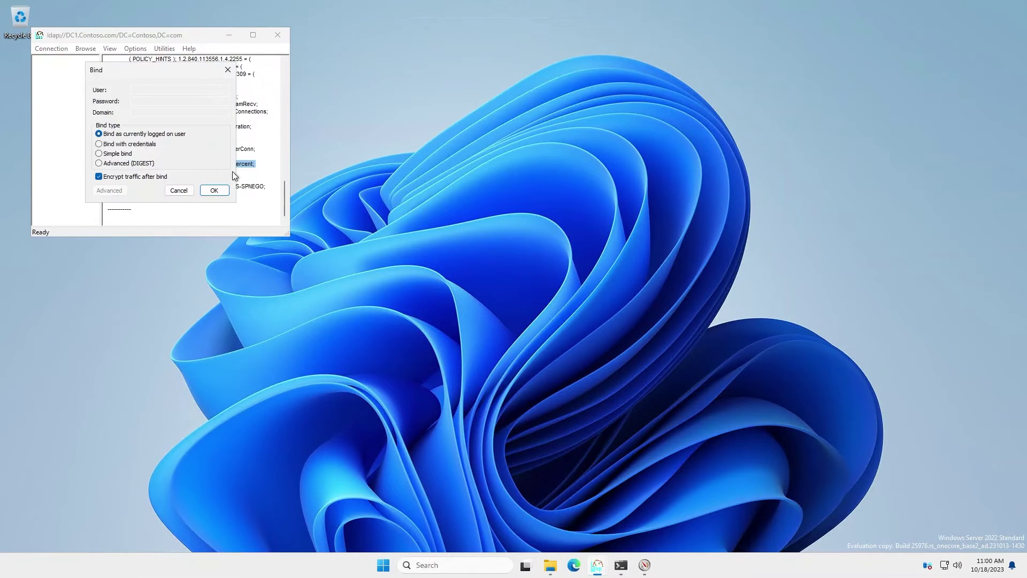
pyautogui.click(214, 189)
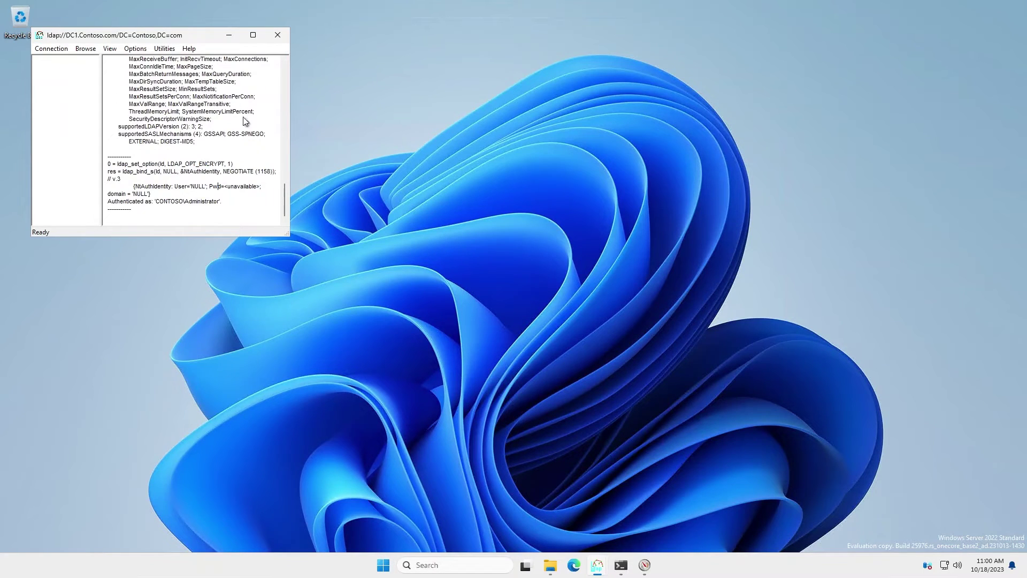
pyautogui.click(353, 262)
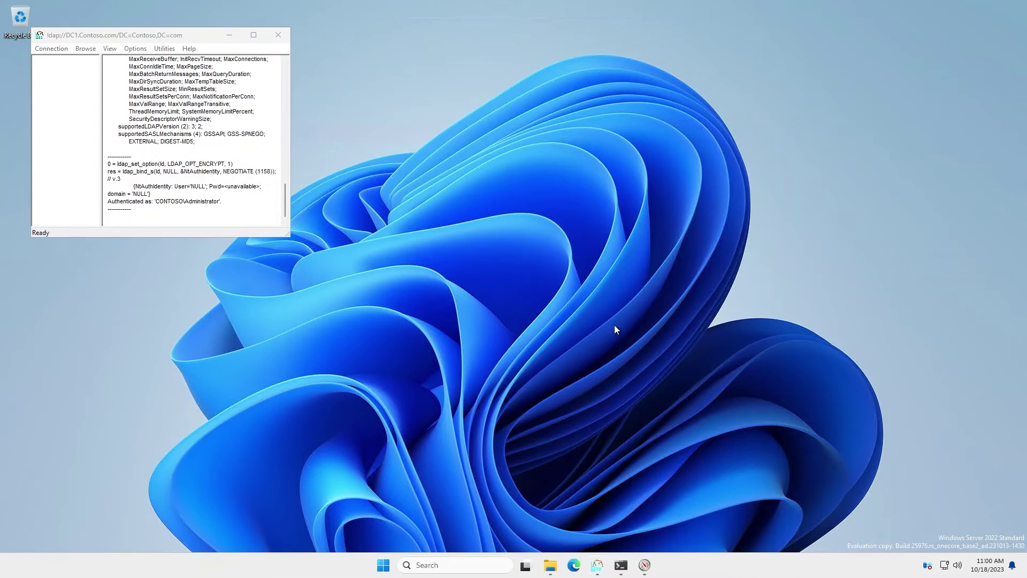
pyautogui.click(255, 230)
pyautogui.moveTo(289, 236); pyautogui.dragTo(555, 338)
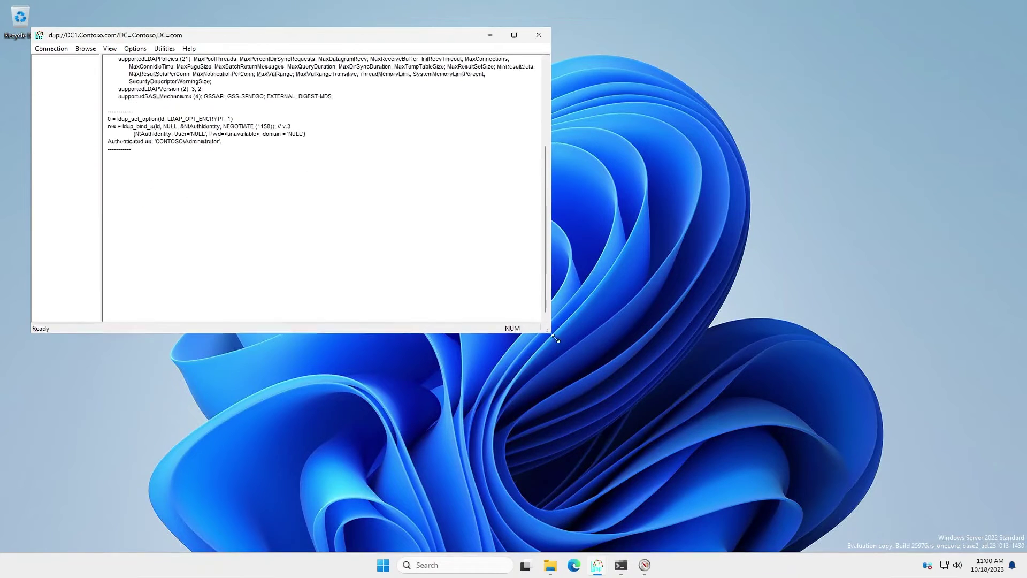
# Search DC1's RootDSE for msds-numaconfig at Base scope: ProcessorCount 6 across groups 0, 1 and 2
pyautogui.click(84, 49)
pyautogui.click(101, 107)
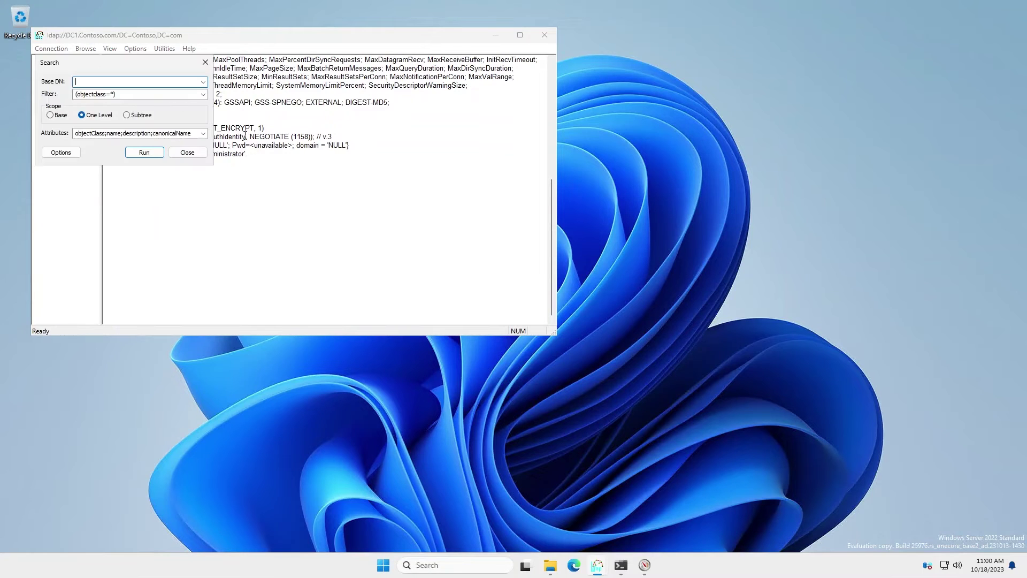
pyautogui.doubleClick(192, 136)
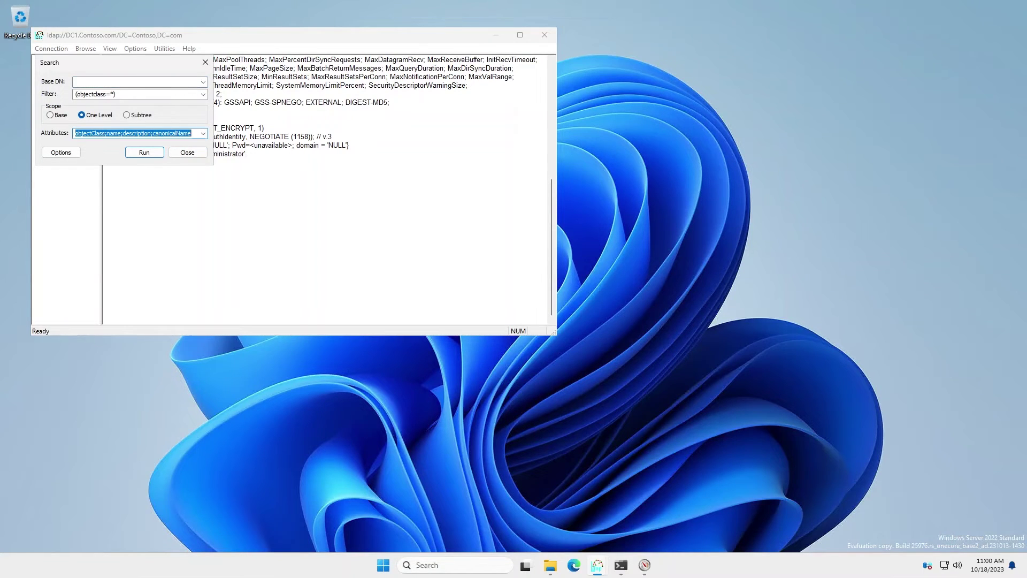
pyautogui.write('msds-nu')
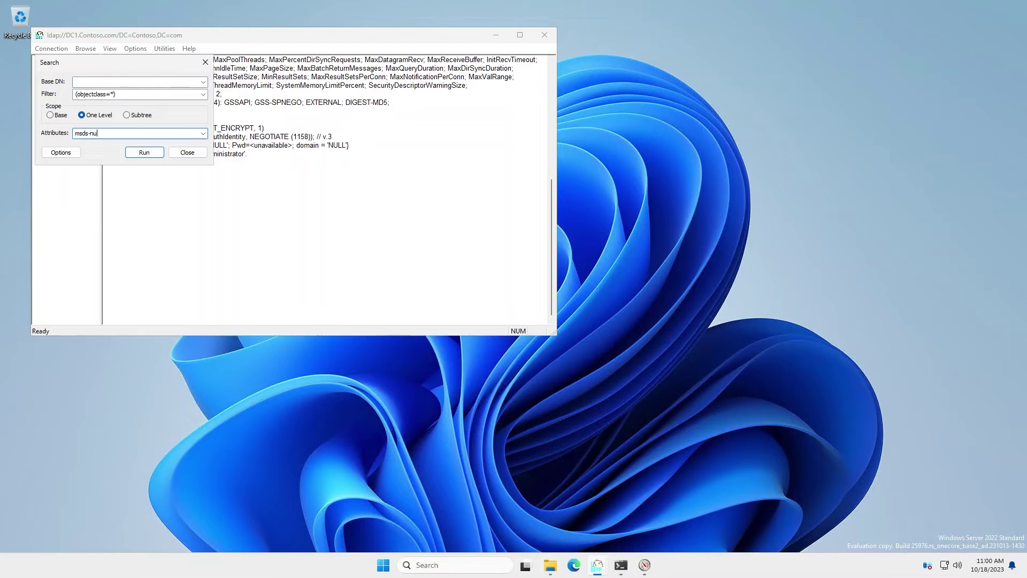
pyautogui.write('maconfig')
pyautogui.click(59, 115)
pyautogui.click(144, 155)
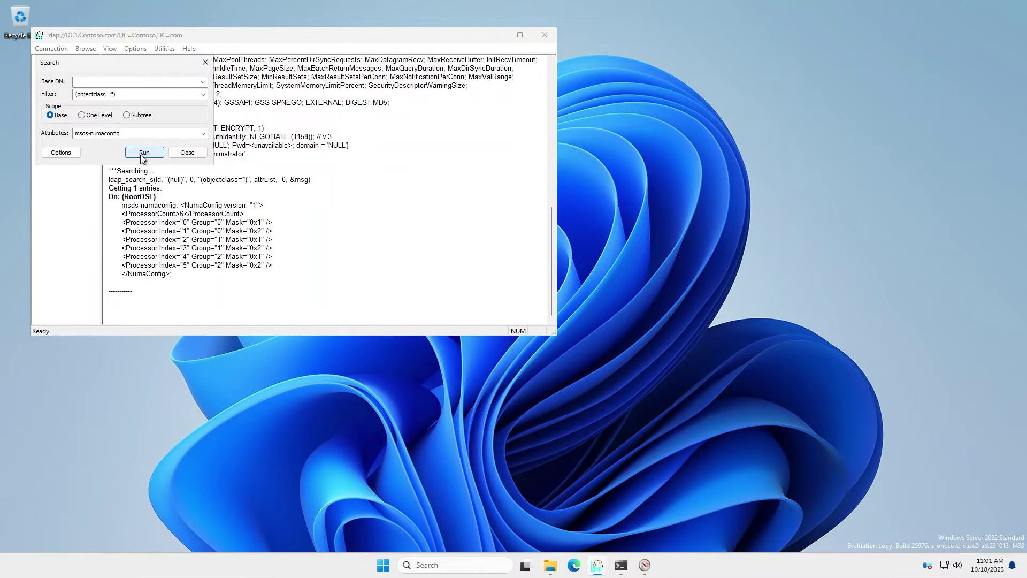
pyautogui.click(172, 226)
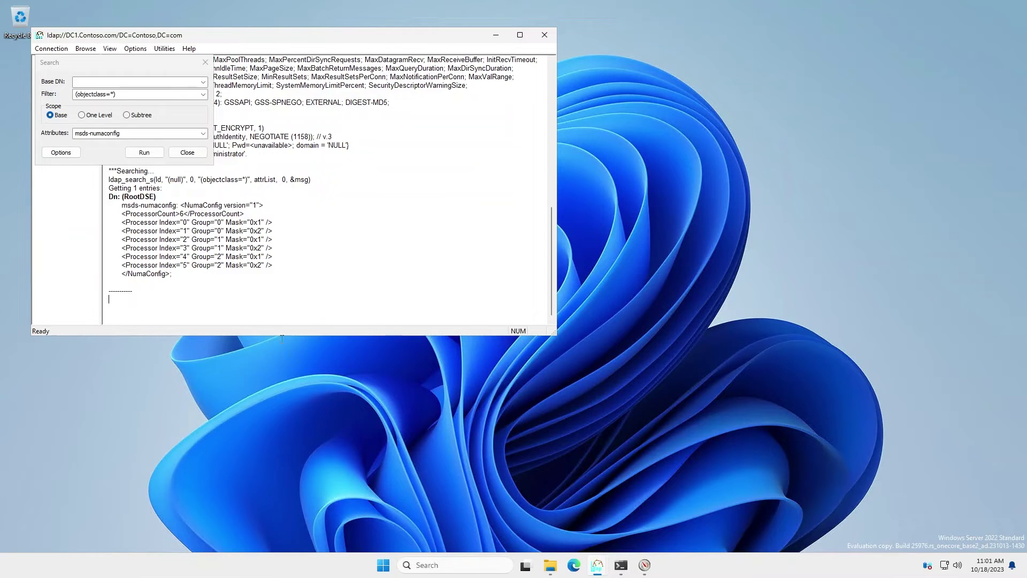
pyautogui.click(621, 566)
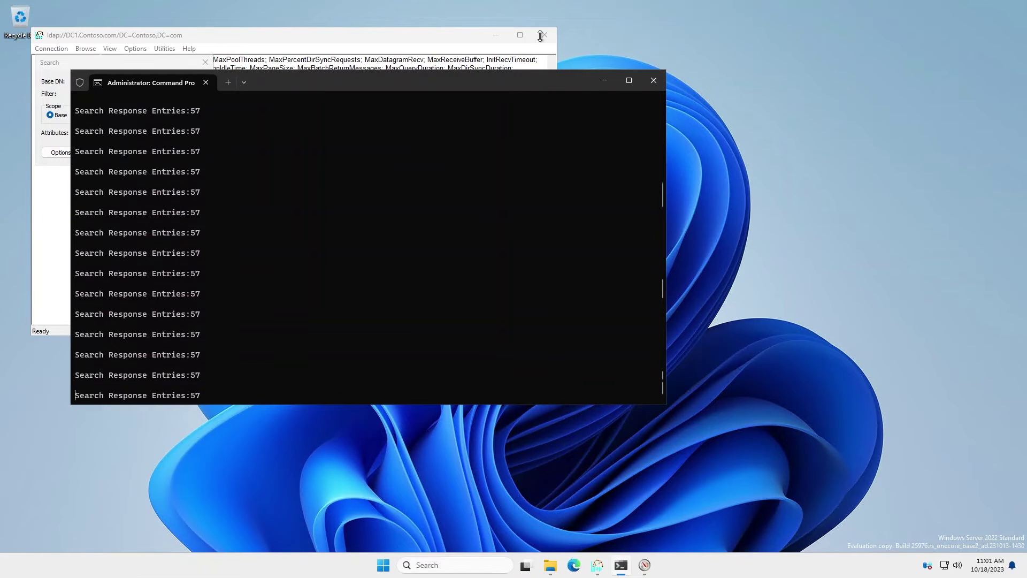
# Minimize the DC1 session and bring the DC2 virtual machine session to the front
pyautogui.moveTo(783, 4)
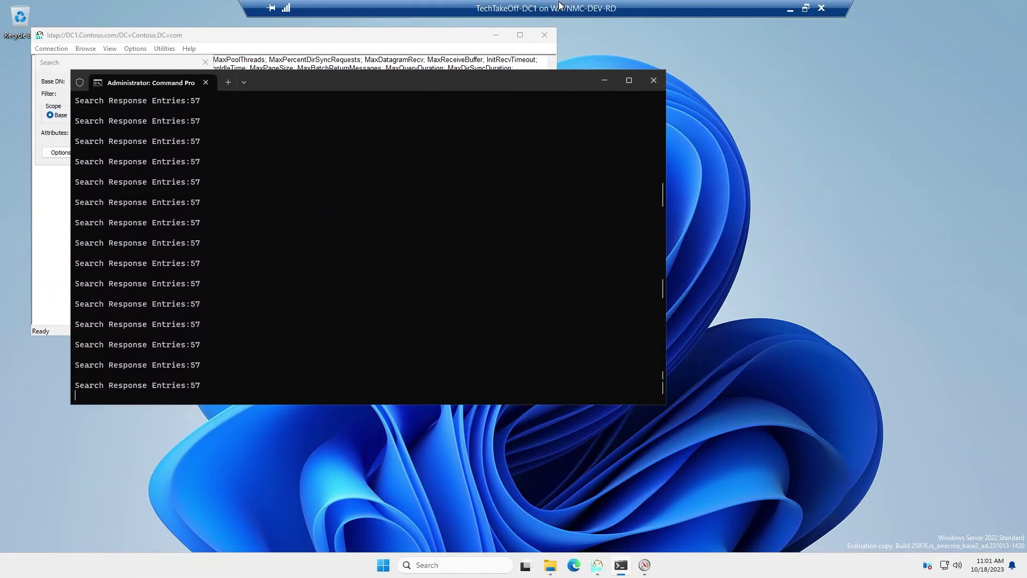
pyautogui.click(790, 12)
pyautogui.moveTo(715, 565)
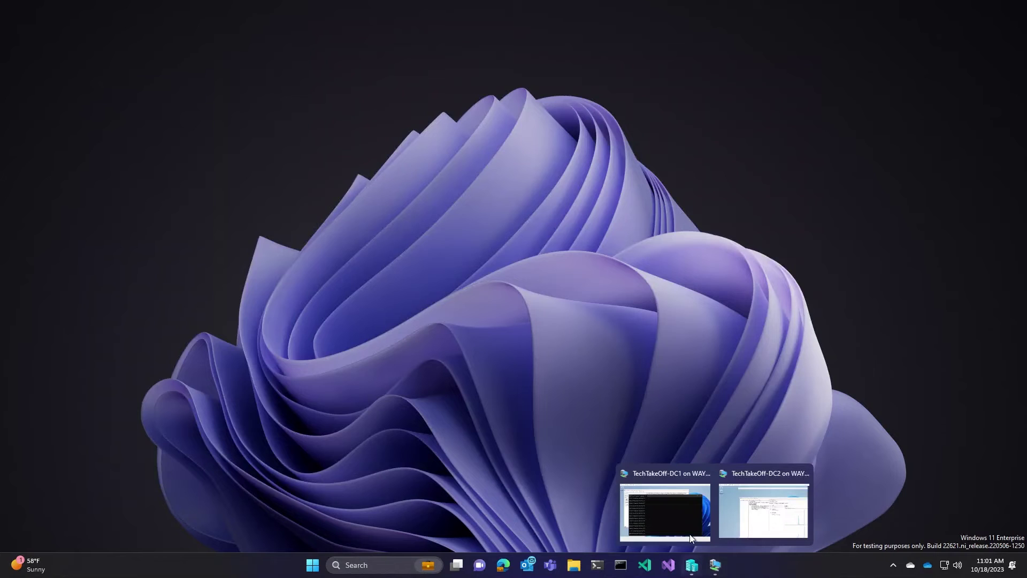
pyautogui.moveTo(768, 521)
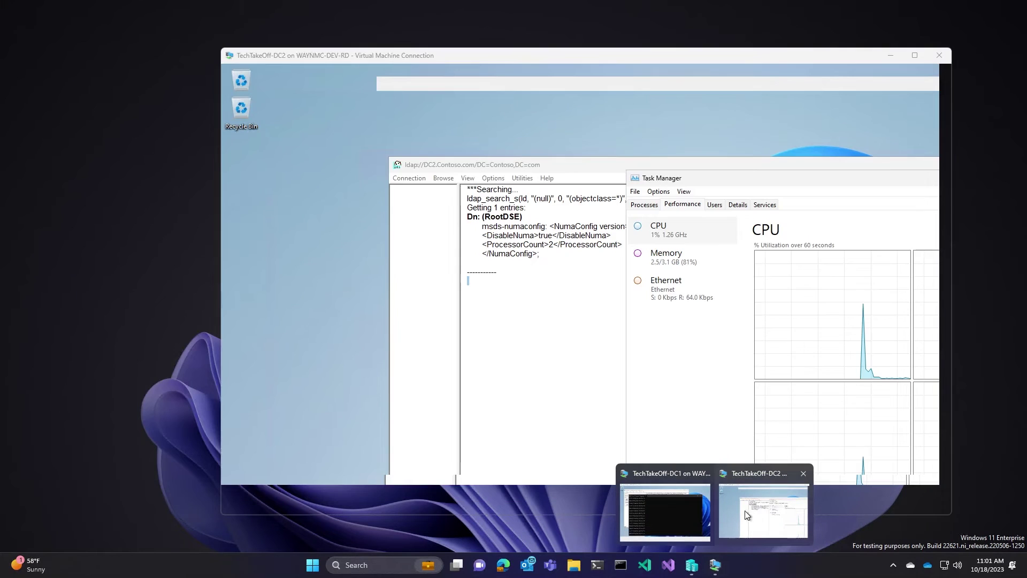
pyautogui.click(761, 514)
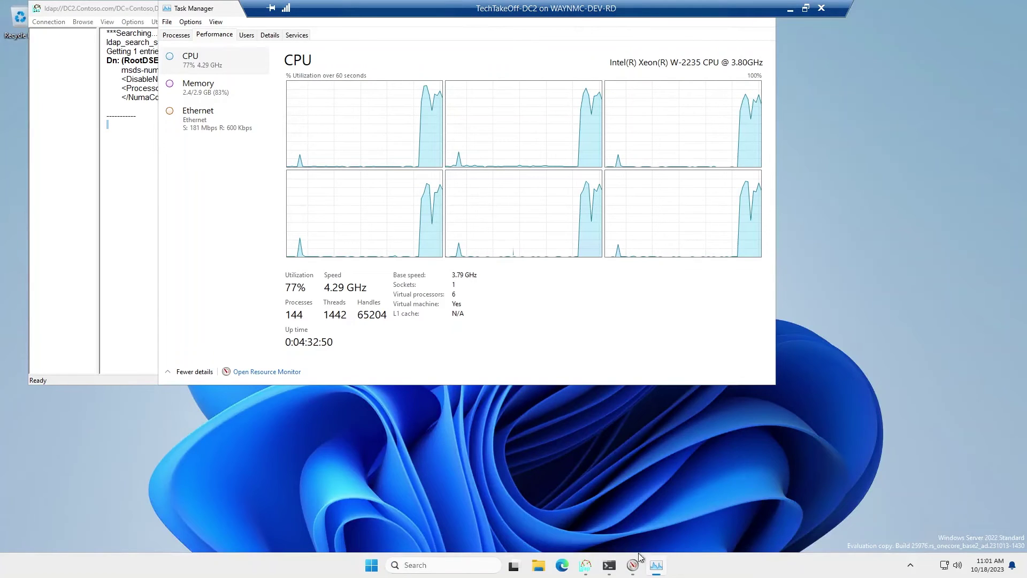
# Show DC2's Performance Monitor without Task Manager and check ATQ Threads LDAP, peaking at 6
pyautogui.click(633, 567)
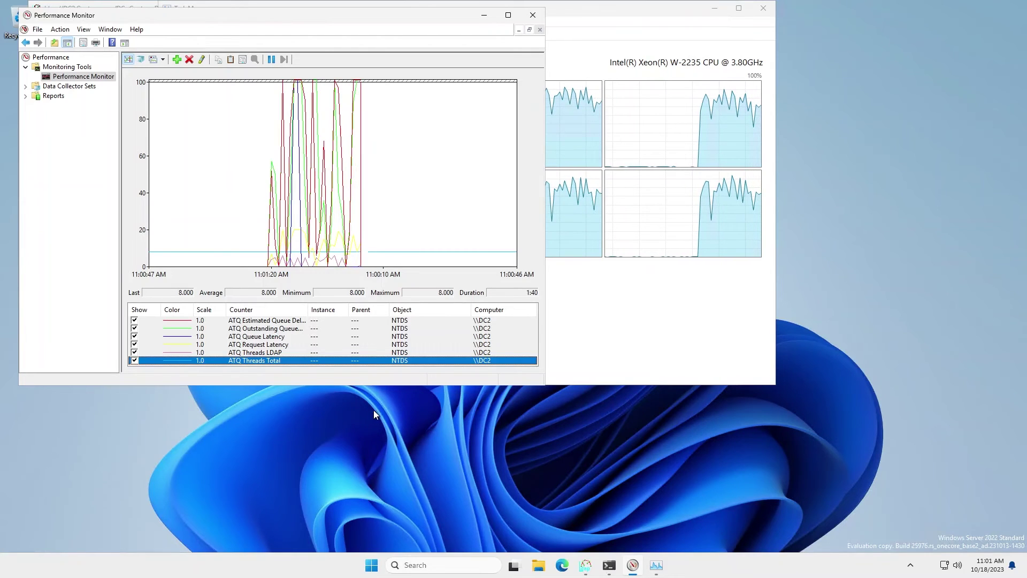
pyautogui.click(716, 11)
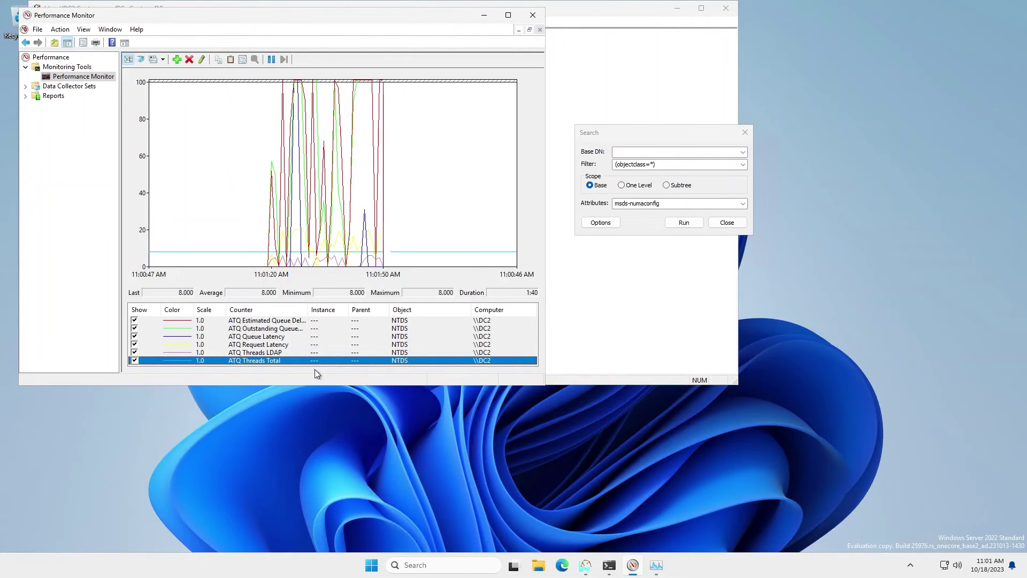
pyautogui.click(270, 352)
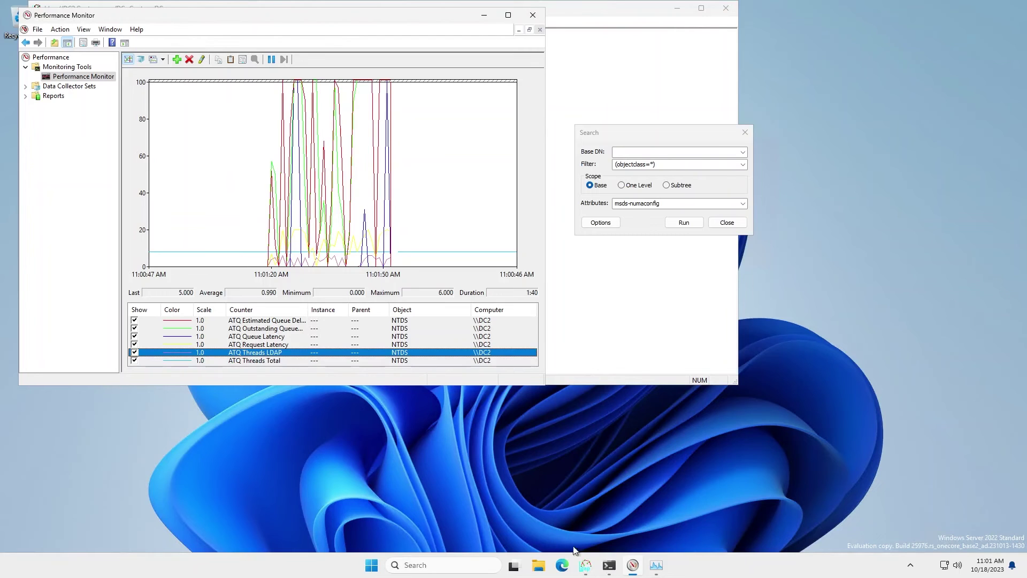
# Start the LDAPConnection search load against dc1 from DC2's console
pyautogui.click(609, 570)
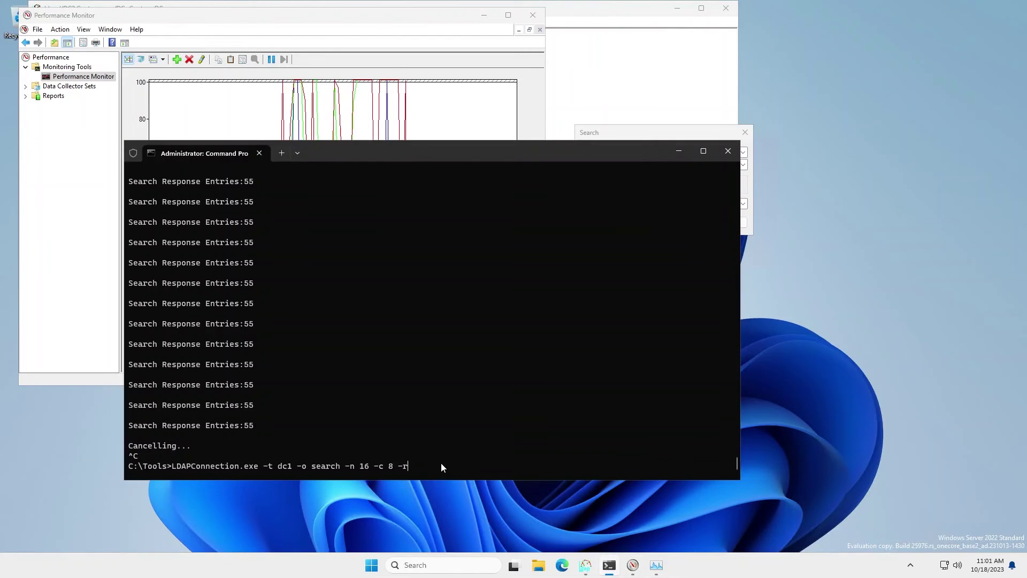
pyautogui.press('Return')
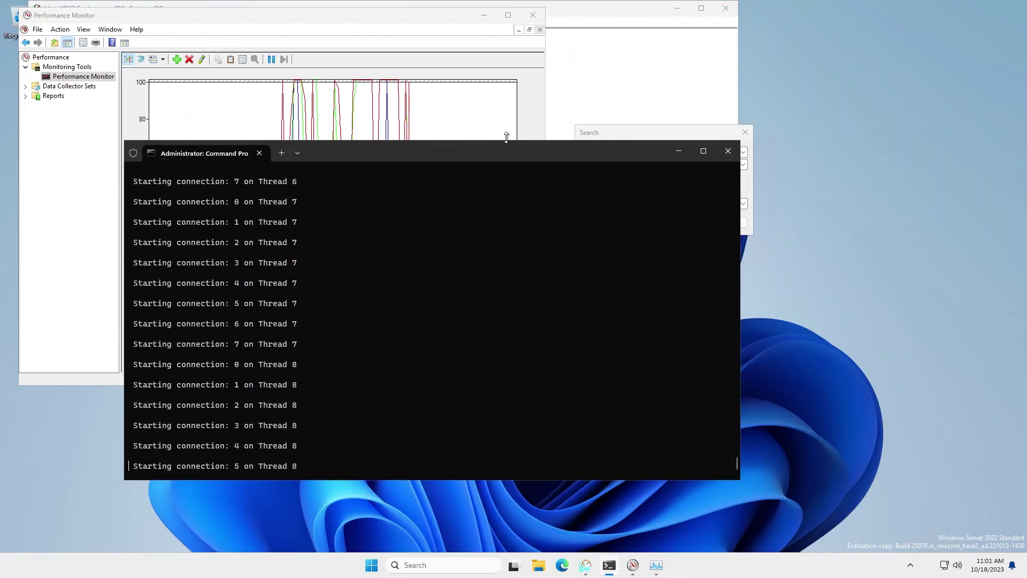
pyautogui.moveTo(596, 9)
pyautogui.click(790, 9)
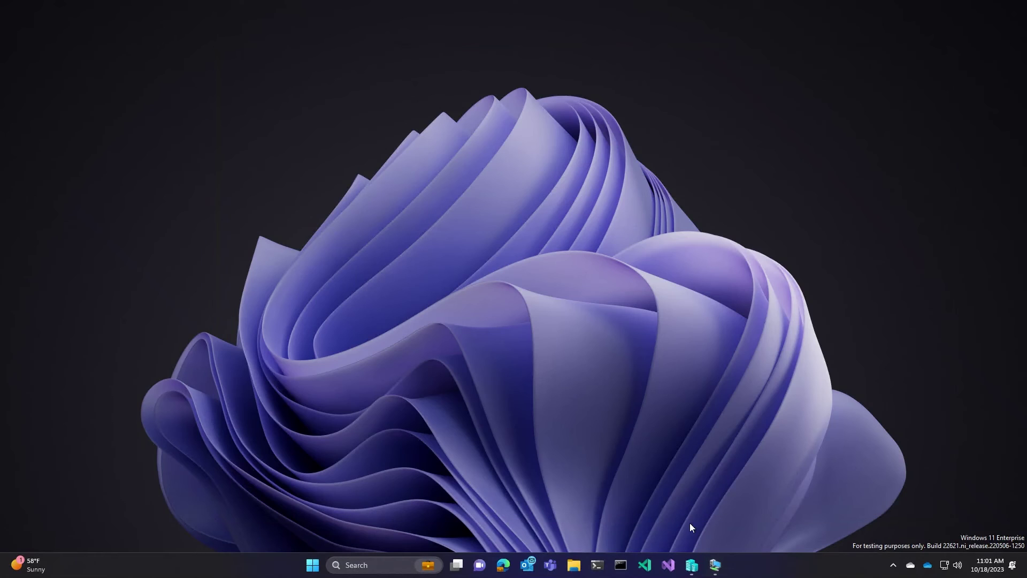
# Switch to the DC1 session and cancel its running load test with Ctrl+C
pyautogui.moveTo(715, 568)
pyautogui.click(662, 515)
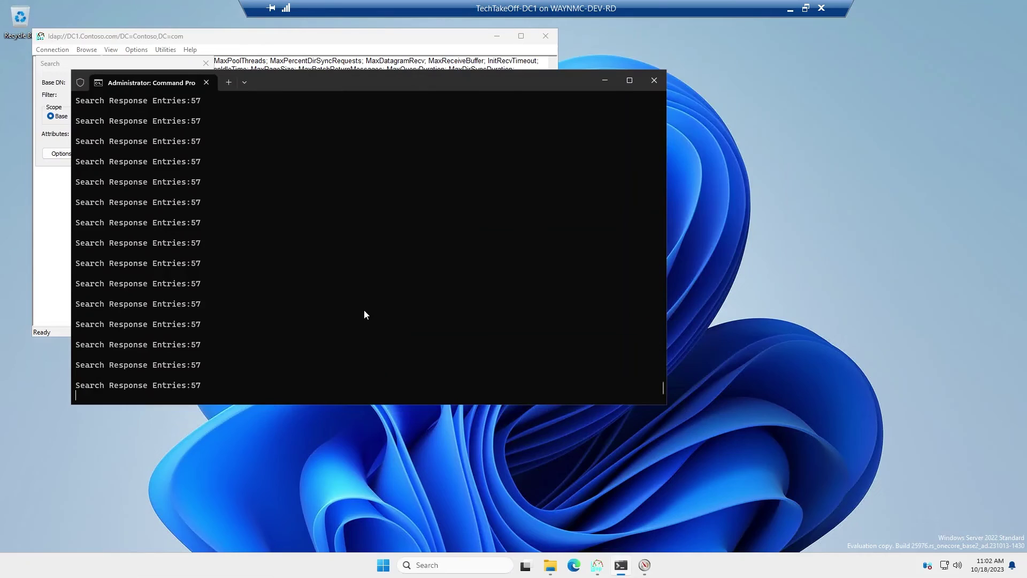
pyautogui.hotkey('ctrl', 'c')
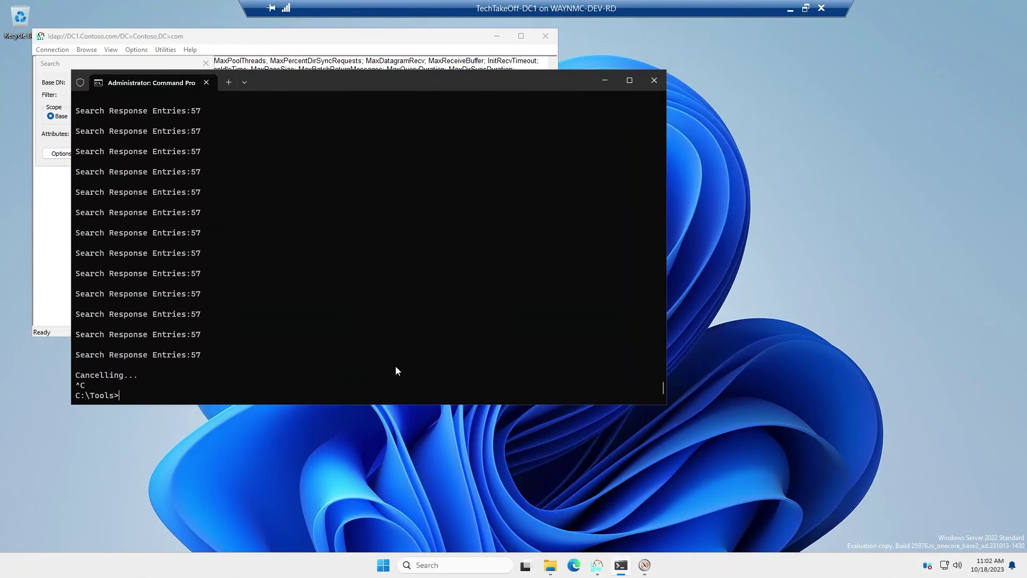
pyautogui.click(644, 566)
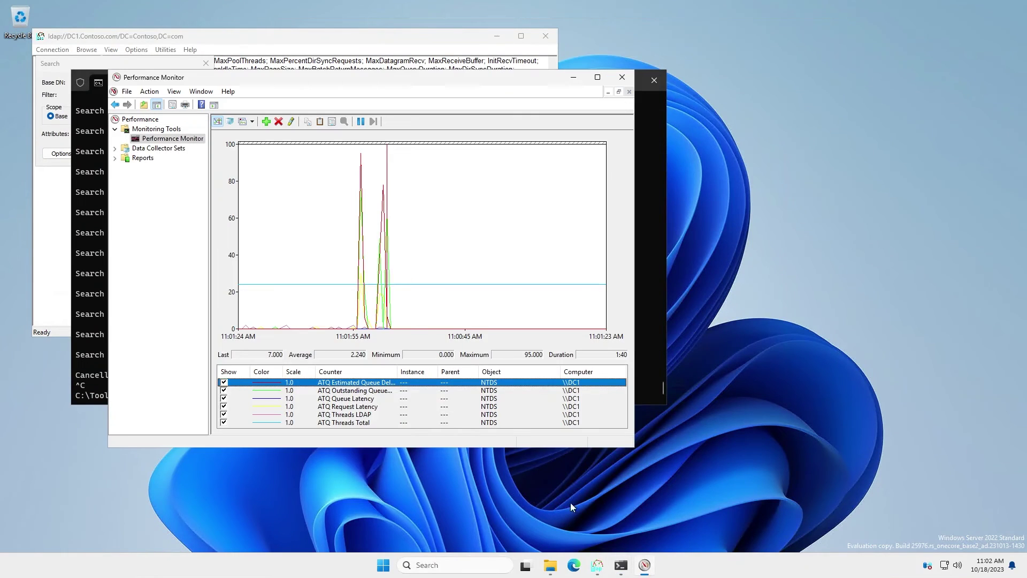
# Check DC1's ATQ Threads Total counter, holding steady at 24
pyautogui.click(357, 424)
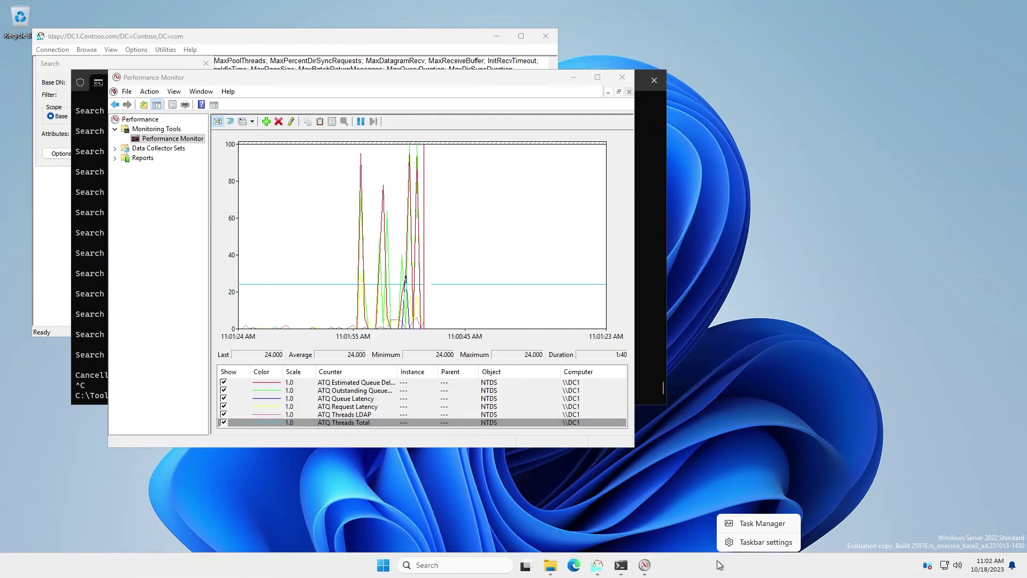
pyautogui.click(743, 523)
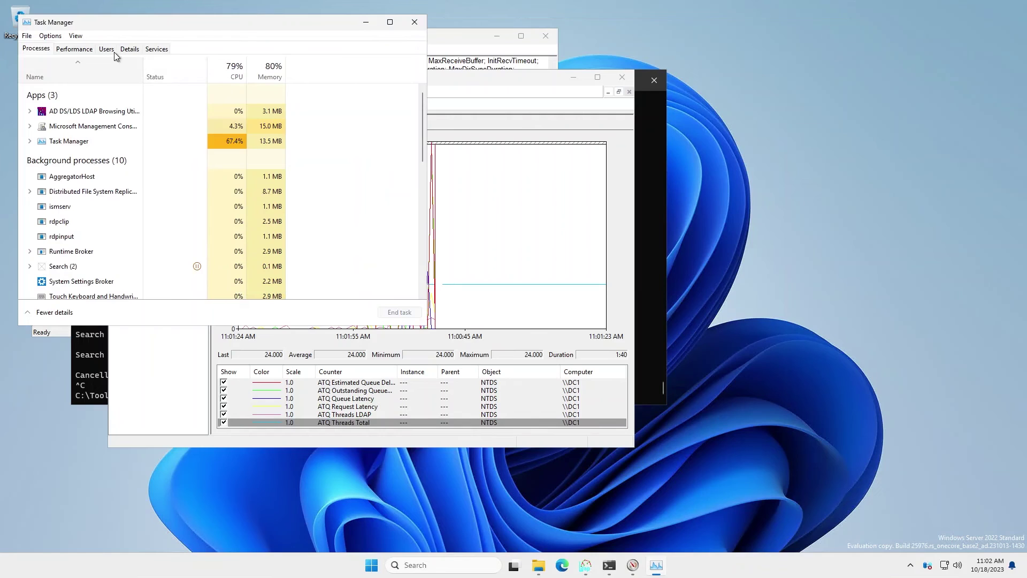
# Change DC1's Task Manager CPU graph to logical processors, showing six graphs at 72%
pyautogui.click(75, 49)
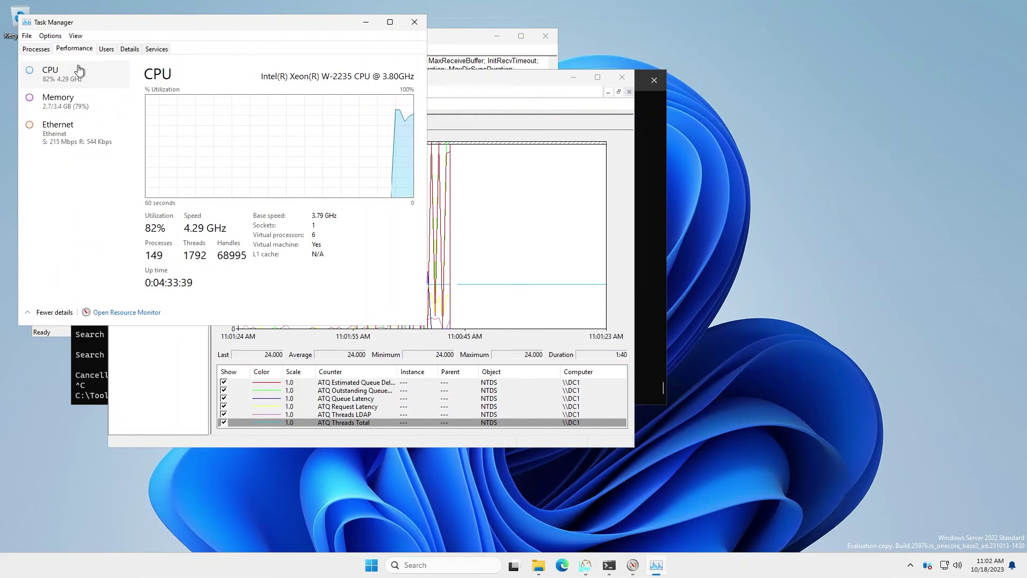
pyautogui.rightClick(209, 137)
pyautogui.moveTo(298, 144)
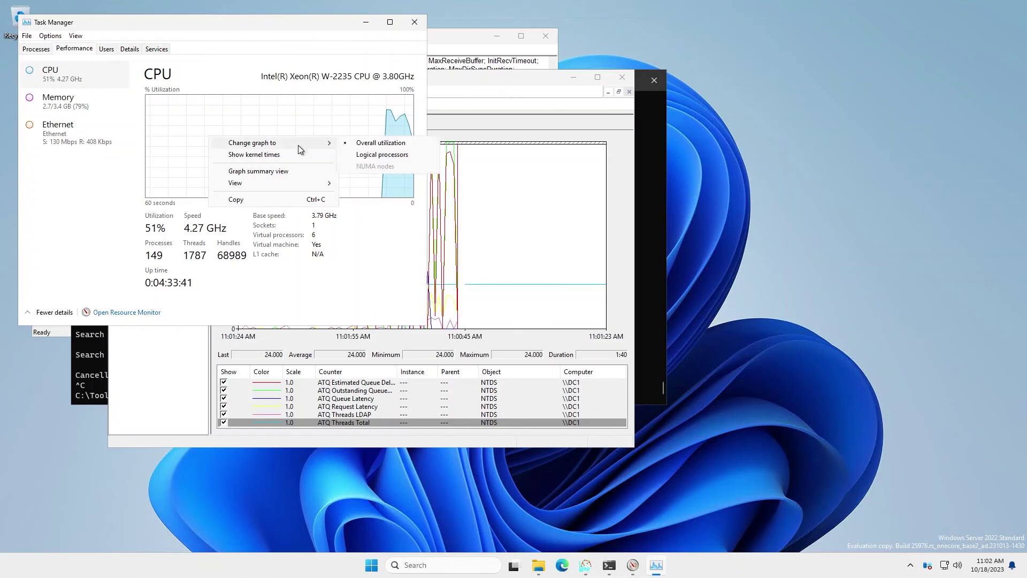
pyautogui.click(394, 156)
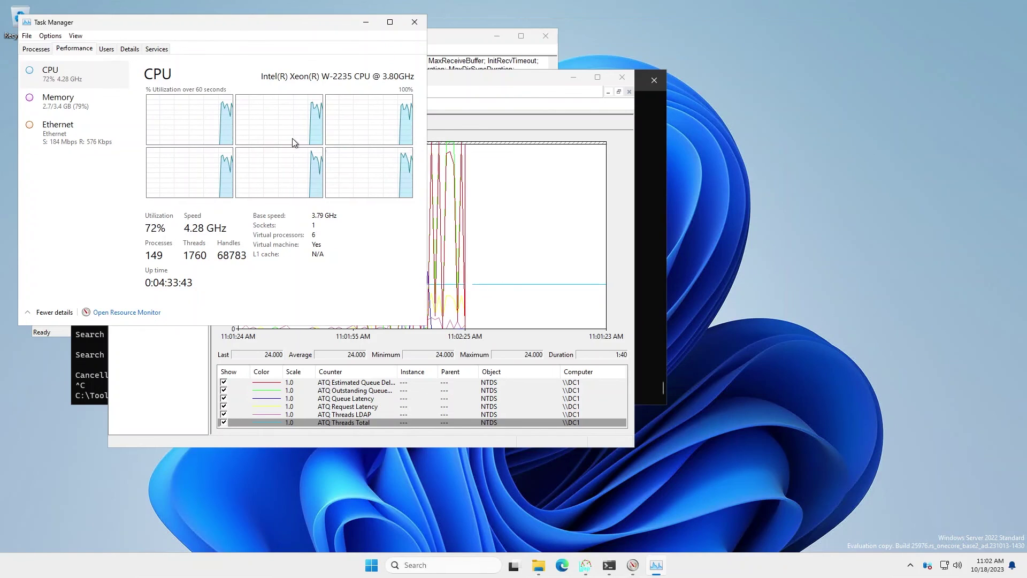